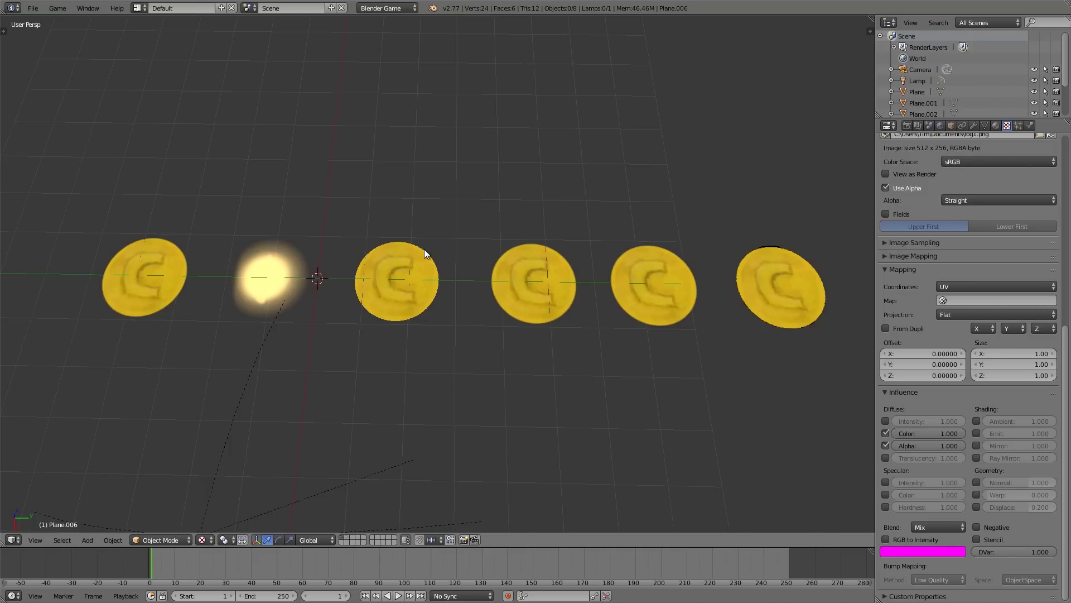
# Select coin Plane.002 and bring up its material's Alpha Blend mode list
pyautogui.rightClick(426, 254)
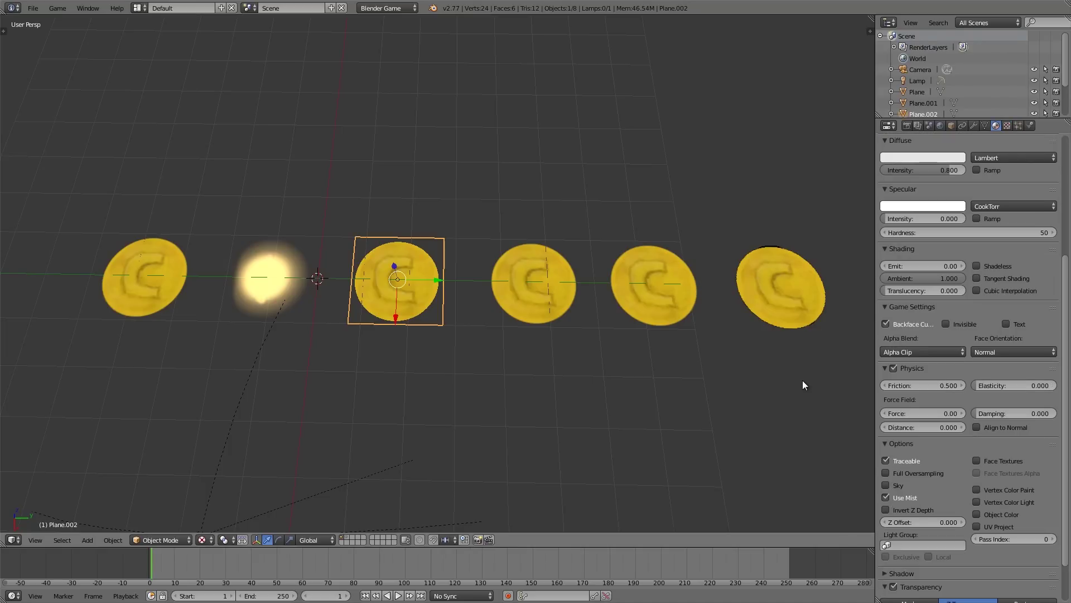
pyautogui.click(905, 353)
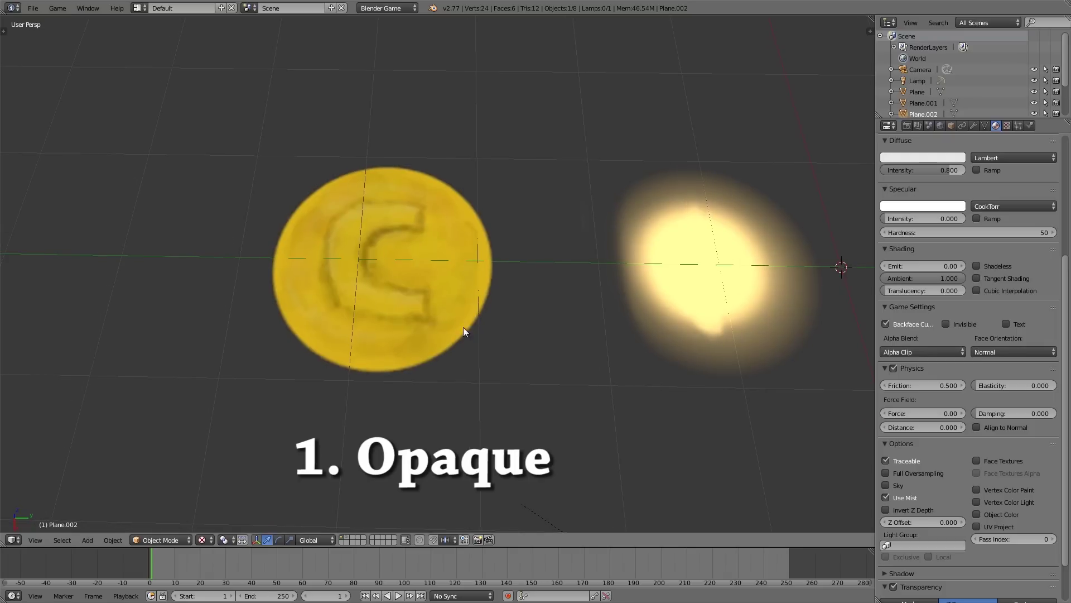
# Duplicate the first coin and place the copy overlapping the original along Y
pyautogui.rightClick(430, 317)
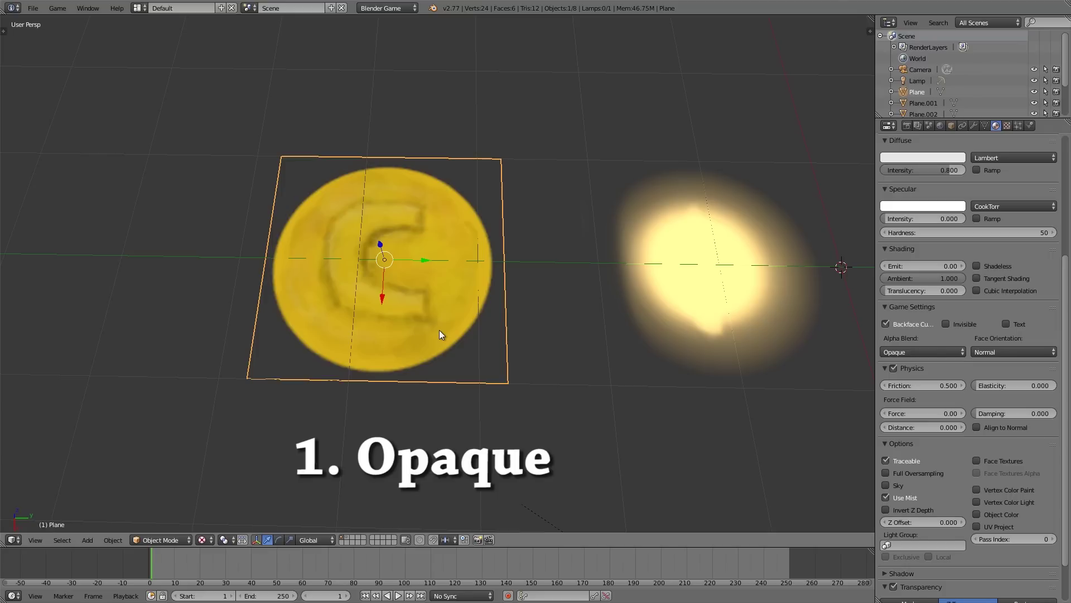
pyautogui.hotkey('shift', 'd')
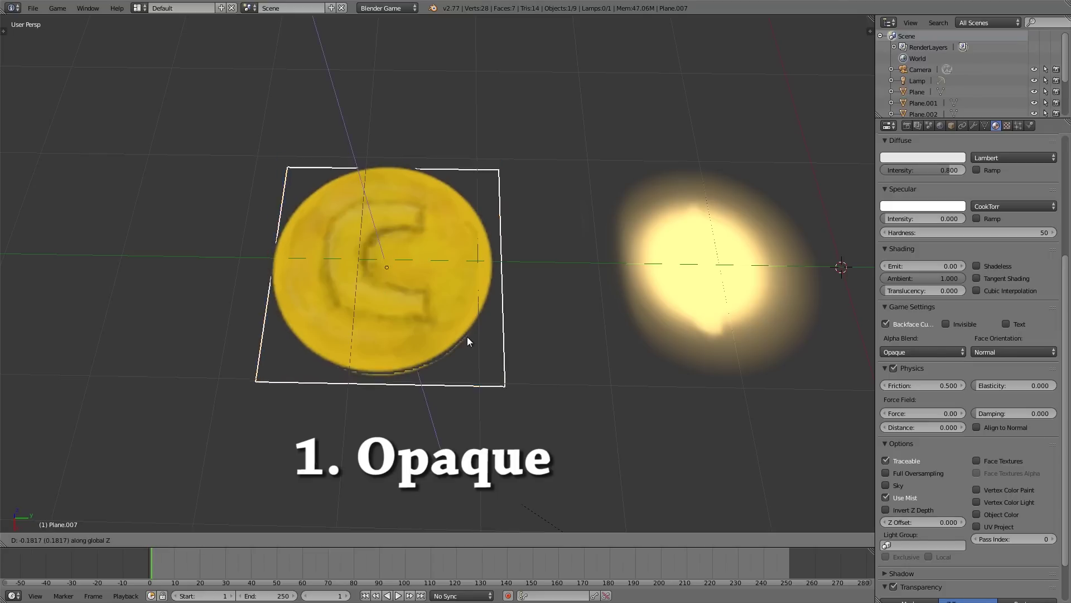
pyautogui.press('y')
pyautogui.click(419, 357)
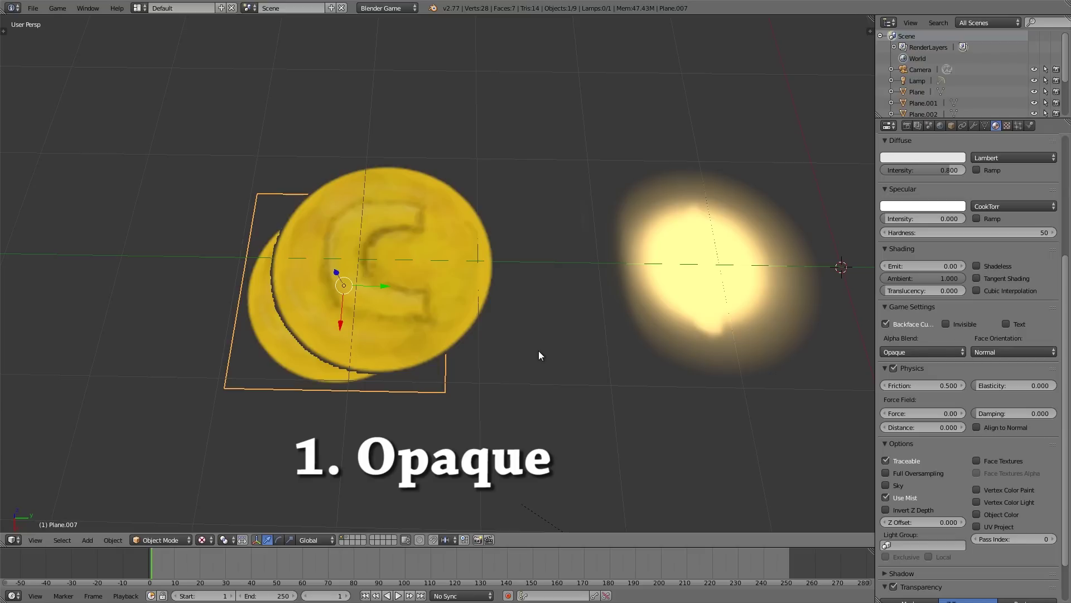
# Browse the Alpha Blend modes, leaving the coin copy on Opaque
pyautogui.click(916, 352)
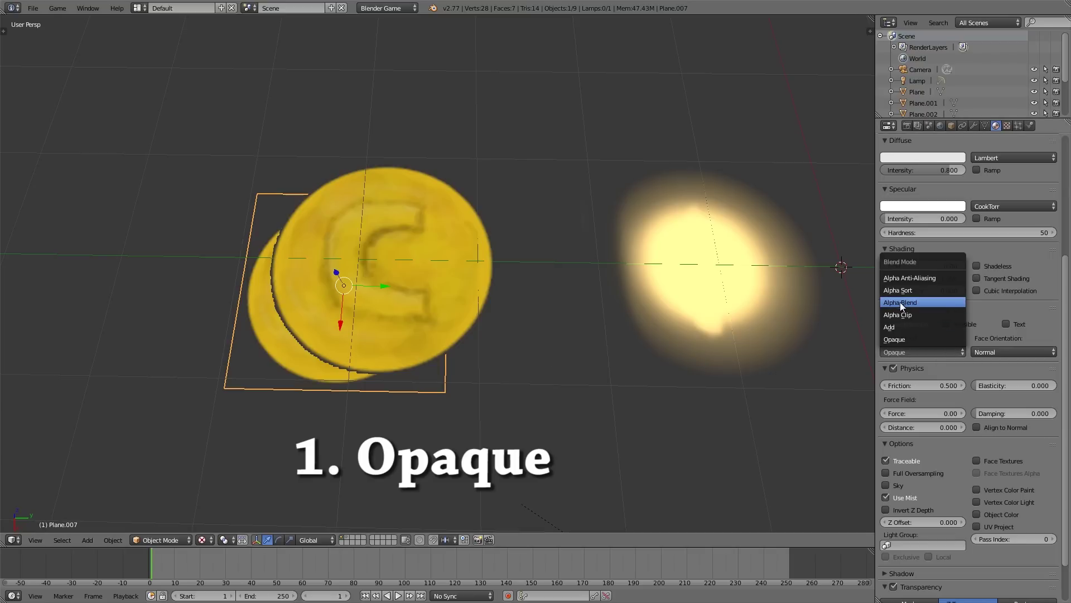
pyautogui.click(915, 349)
pyautogui.click(901, 355)
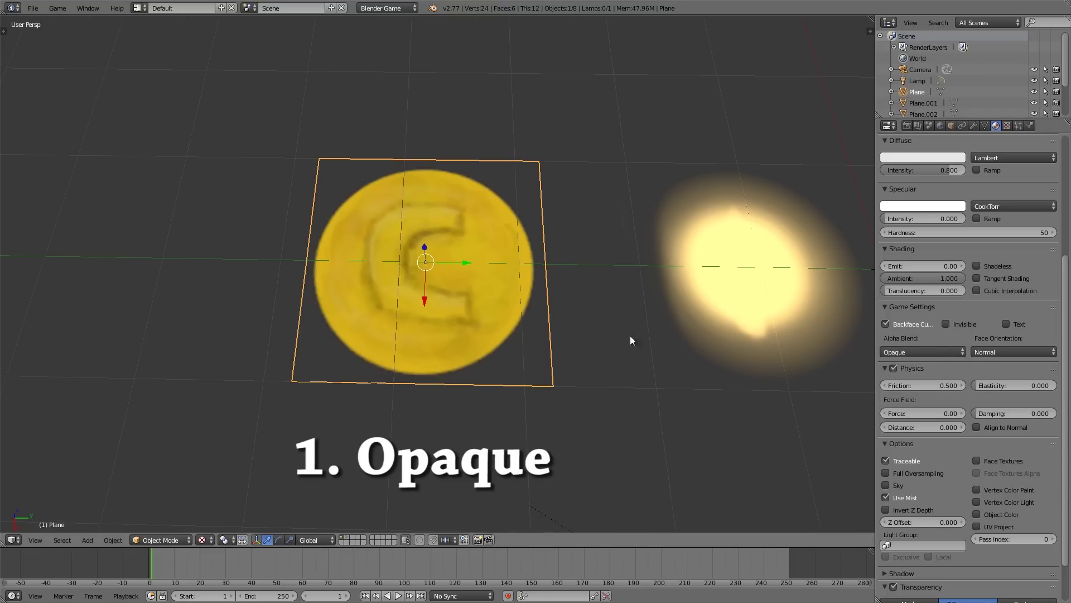
pyautogui.click(926, 351)
pyautogui.scroll(-4, 522, 309)
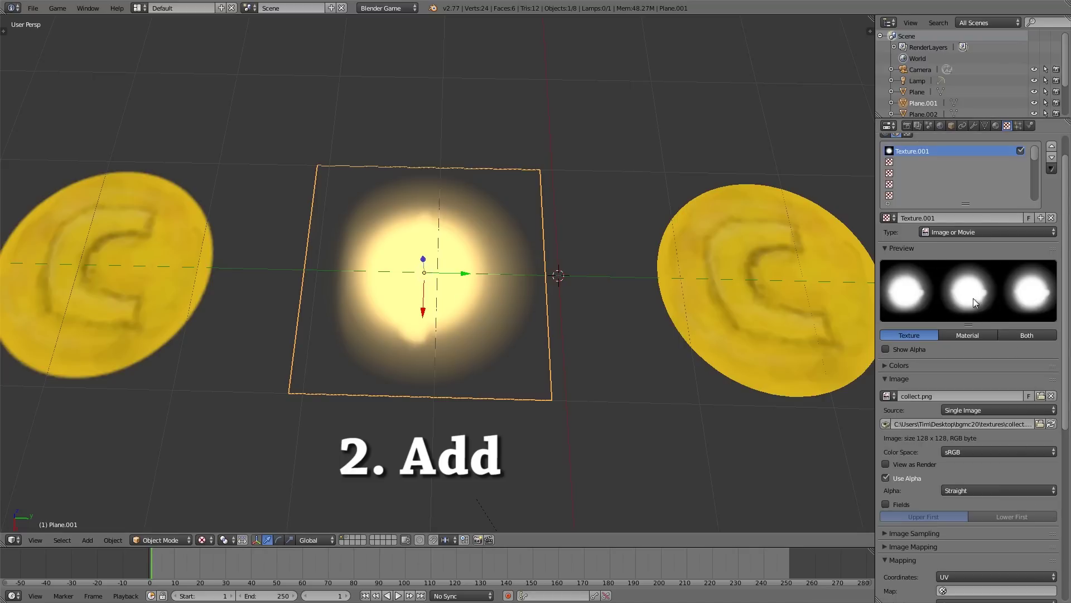
# Keep the glow plane's material on Add alpha blend and turn Shadeless off
pyautogui.click(996, 126)
pyautogui.click(907, 353)
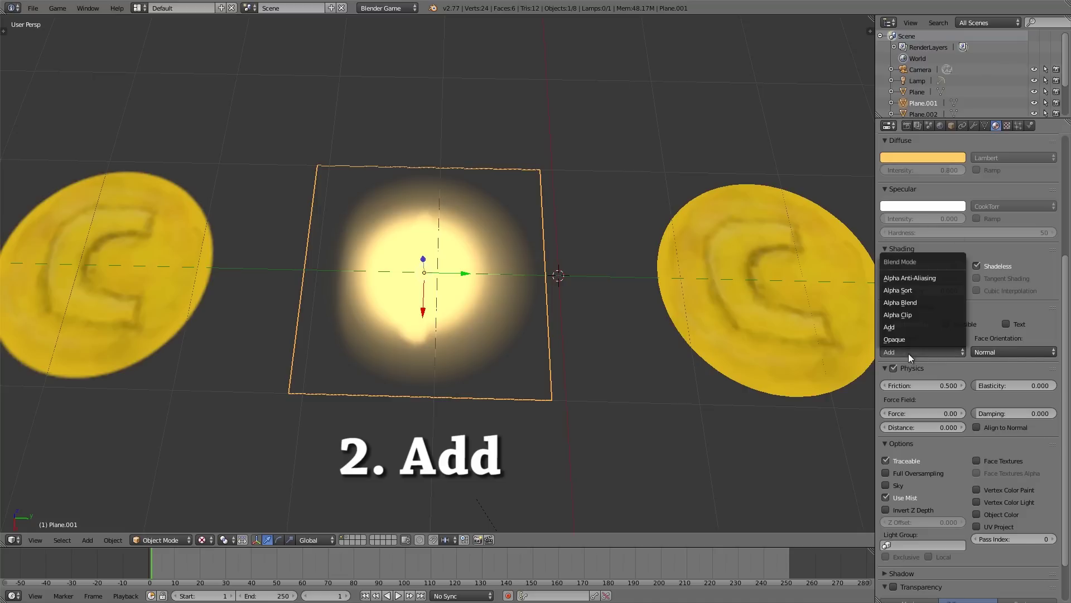
pyautogui.click(898, 327)
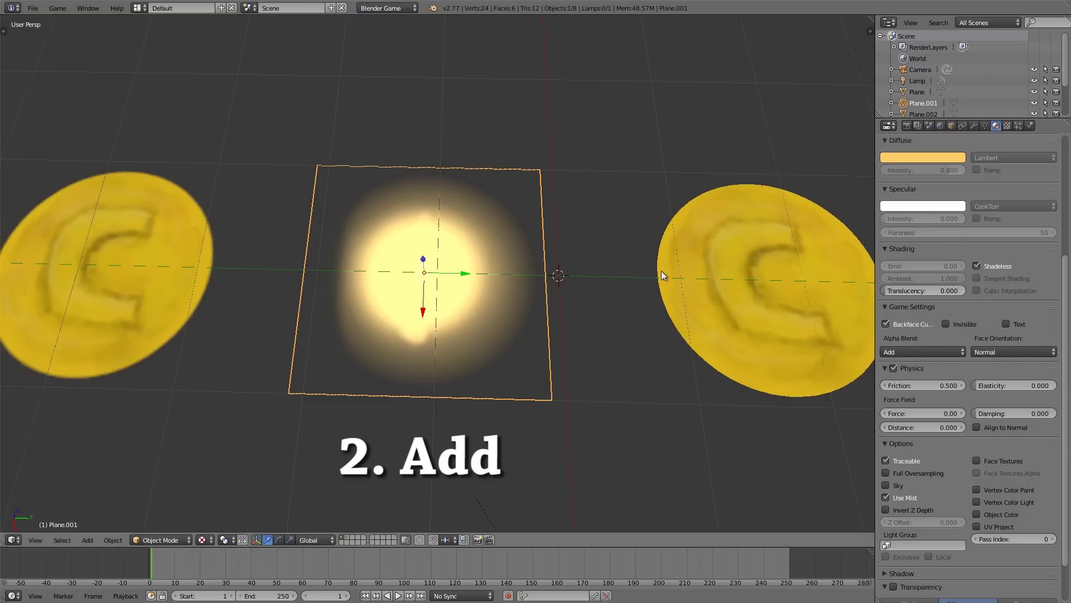
pyautogui.click(977, 266)
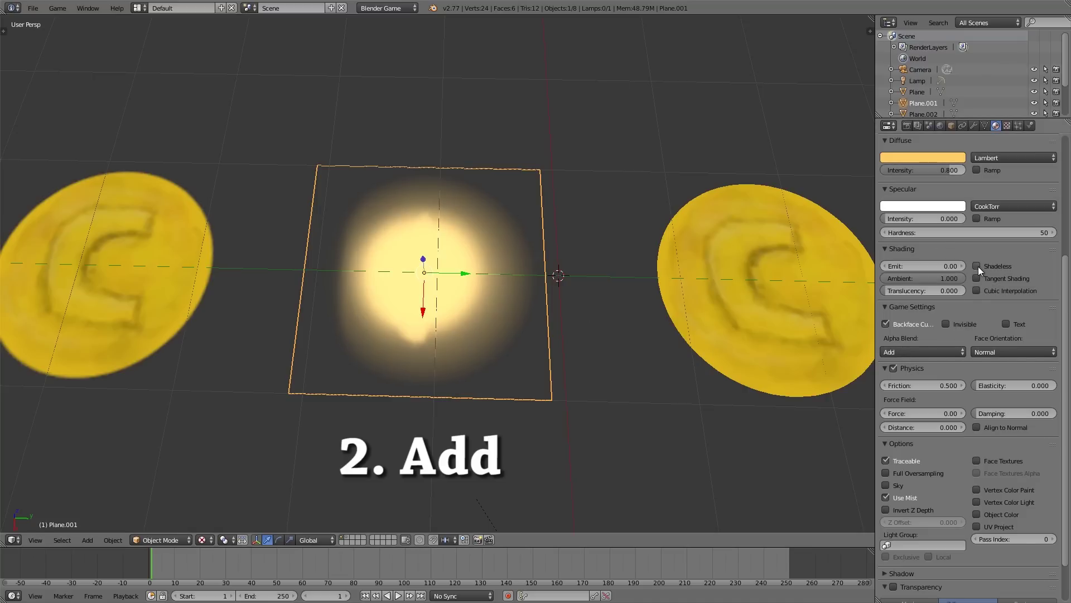
# Delete the lamp and reselect the glow plane in the unlit scene
pyautogui.scroll(-5, 611, 275)
pyautogui.scroll(-6, 494, 330)
pyautogui.rightClick(461, 298)
pyautogui.press('x')
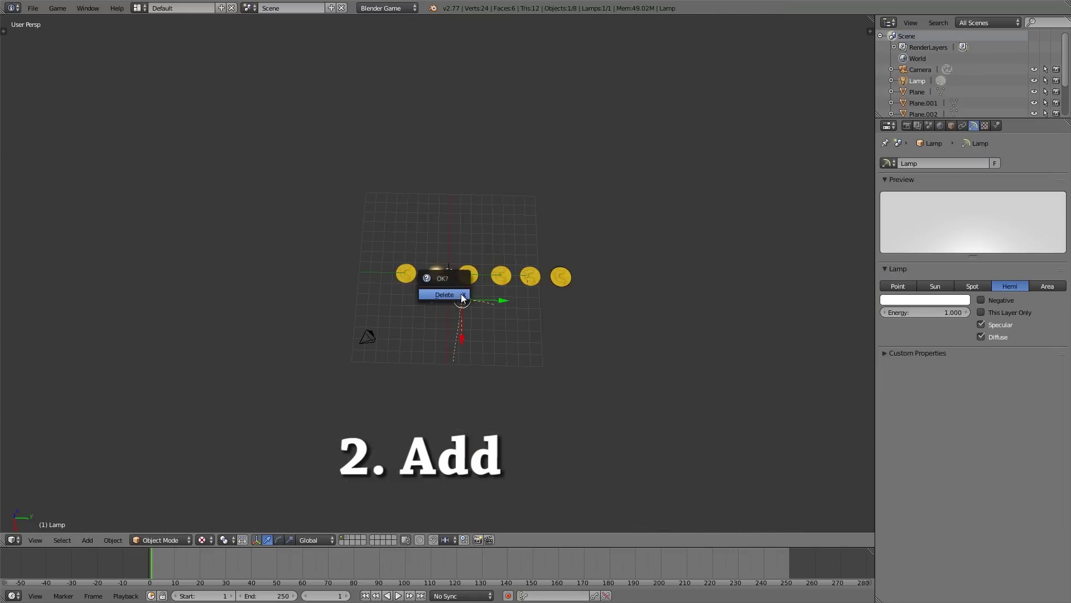
pyautogui.click(460, 297)
pyautogui.scroll(3, 451, 284)
pyautogui.rightClick(452, 285)
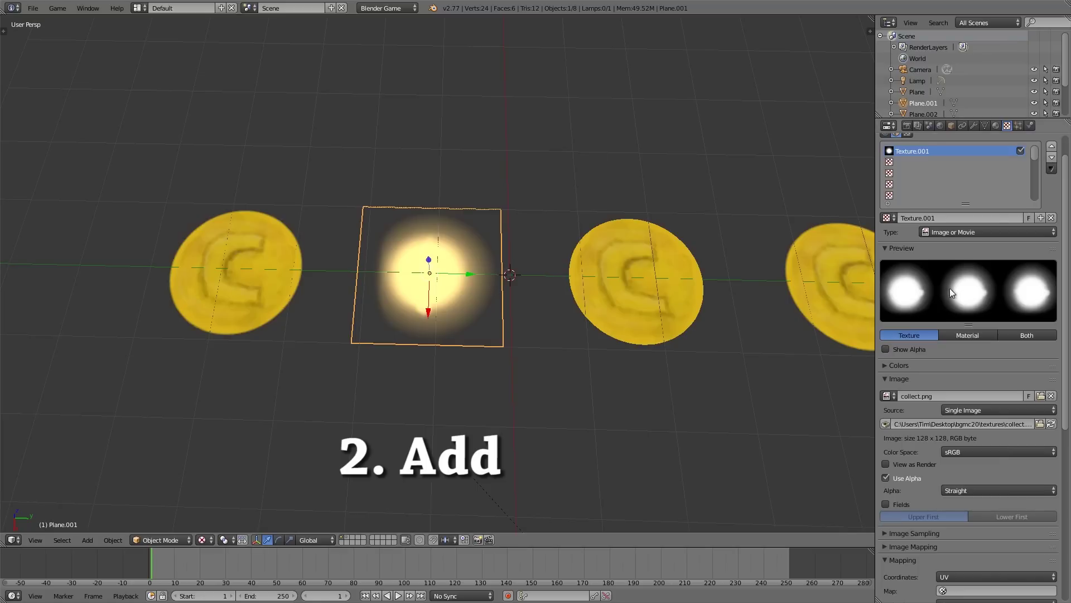
# Make the glow plane's diffuse colour orange (R 1.0, G 0.315, B 0.1)
pyautogui.scroll(-8, 950, 288)
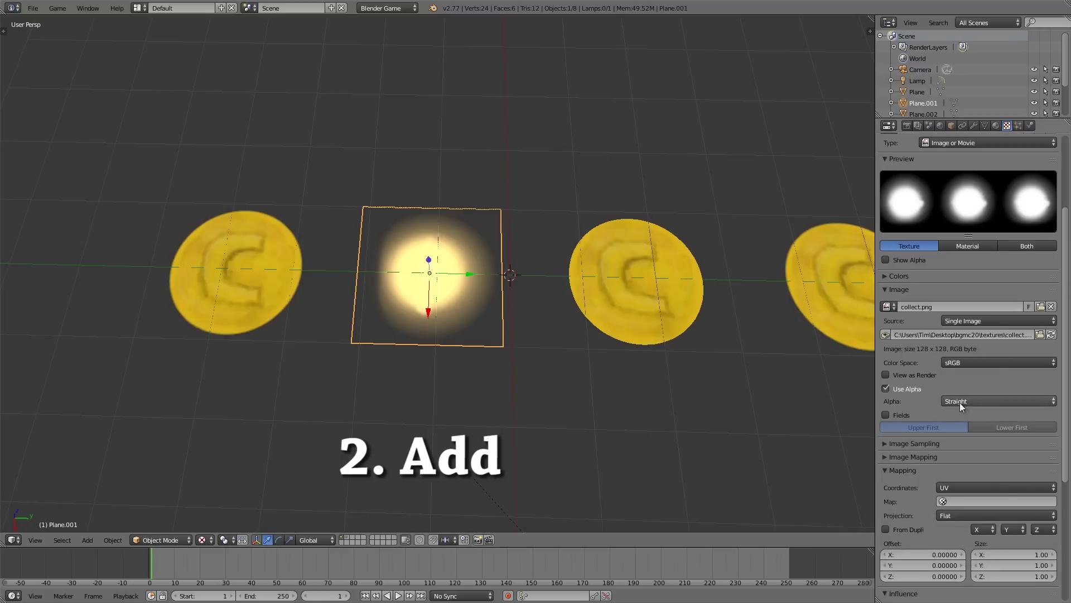
pyautogui.scroll(-3, 917, 535)
pyautogui.click(926, 527)
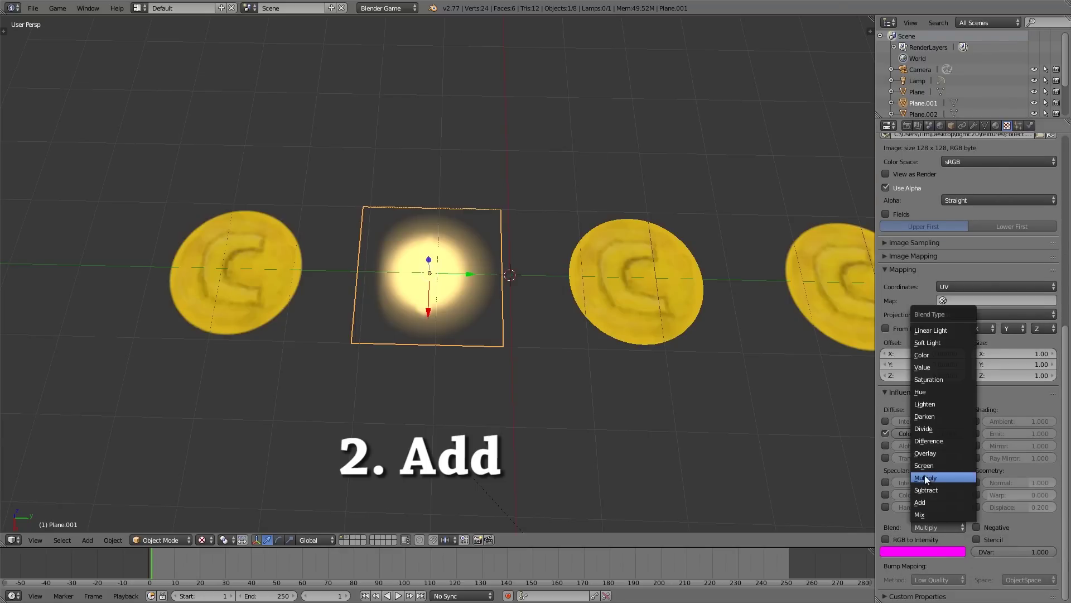
pyautogui.click(996, 125)
pyautogui.scroll(4, 918, 218)
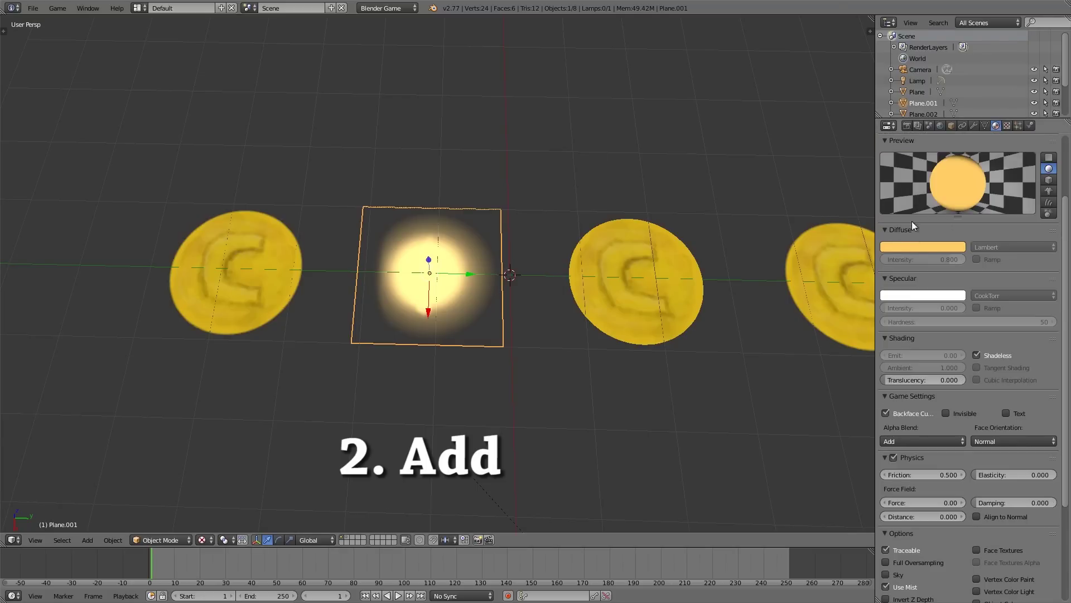
pyautogui.click(913, 243)
pyautogui.moveTo(892, 158)
pyautogui.mouseDown()
pyautogui.moveTo(912, 114)
pyautogui.moveTo(890, 128)
pyautogui.moveTo(909, 154)
pyautogui.moveTo(897, 163)
pyautogui.mouseUp()
# Test a duplicate glow plane from several angles, then undo the copy
pyautogui.scroll(3, 548, 270)
pyautogui.moveTo(548, 270); pyautogui.dragTo(600, 263, button='middle')
pyautogui.hotkey('shift', 'd')
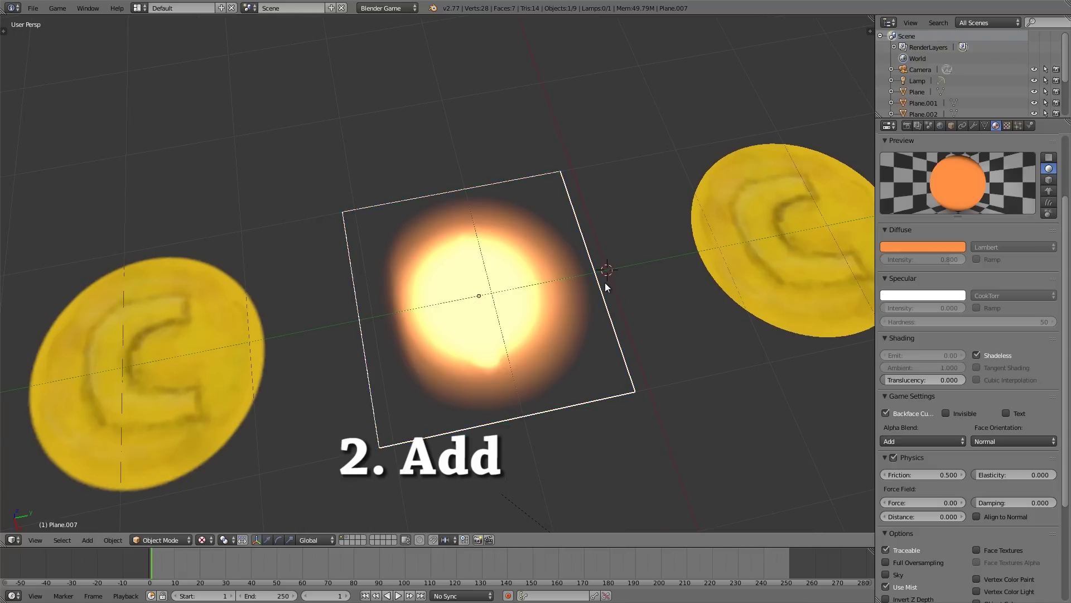
pyautogui.rightClick(607, 288)
pyautogui.moveTo(598, 316); pyautogui.dragTo(610, 292, button='middle')
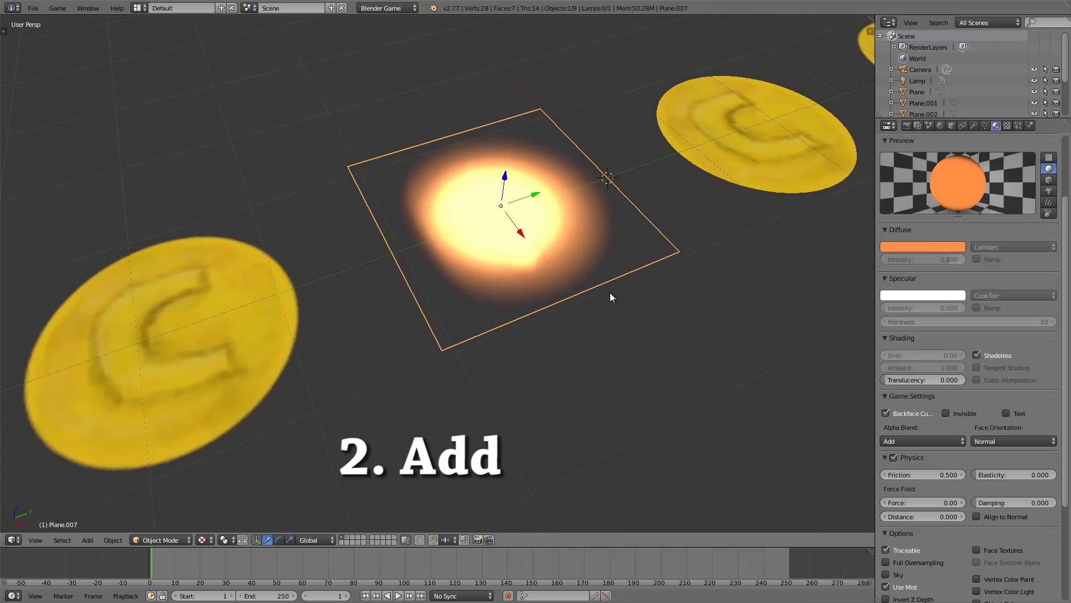
pyautogui.moveTo(512, 325); pyautogui.dragTo(514, 280, button='middle')
pyautogui.hotkey('ctrl', 'z')
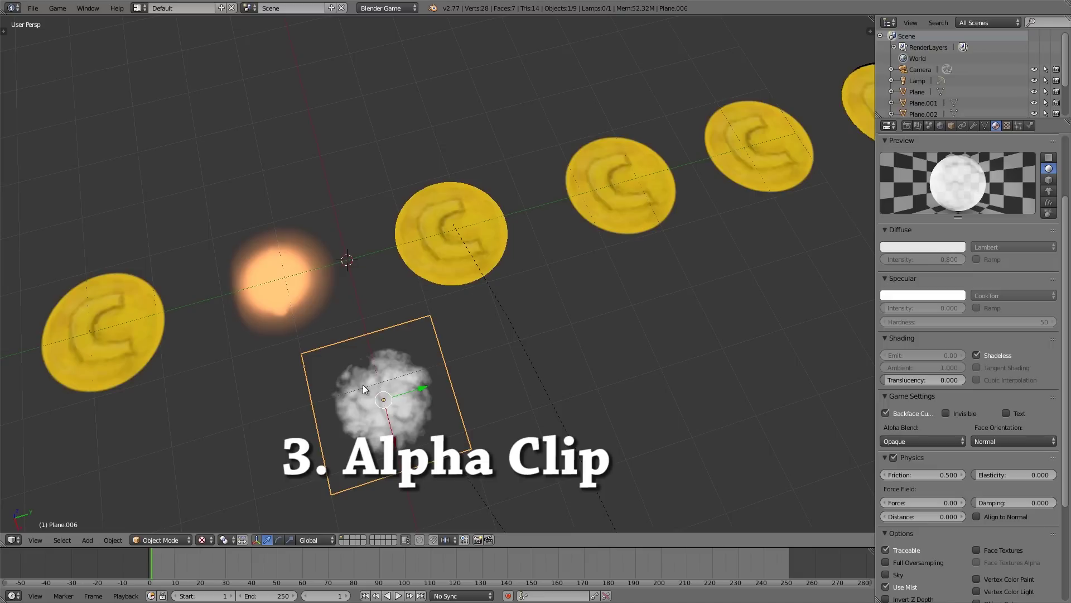
# Set the smoke plane's game alpha blend to Alpha Clip
pyautogui.click(900, 440)
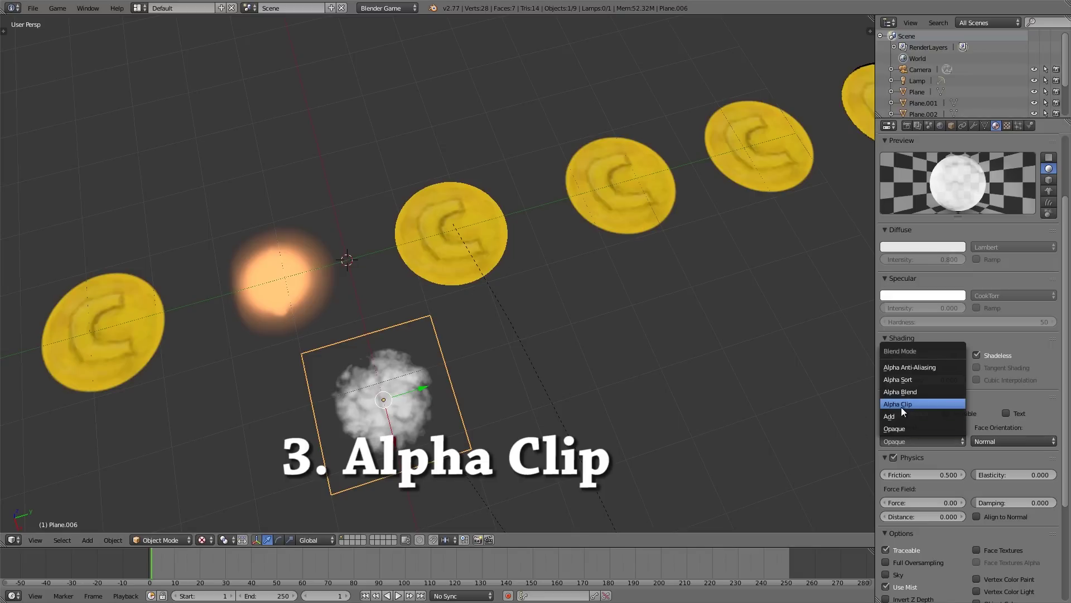
pyautogui.click(903, 403)
pyautogui.moveTo(595, 419); pyautogui.dragTo(569, 416, button='middle')
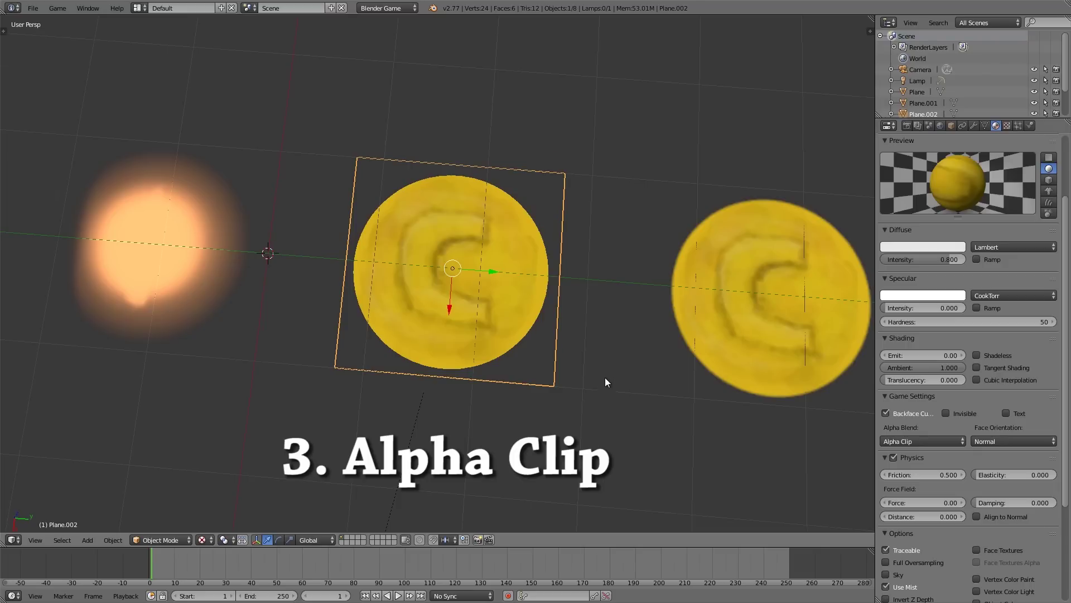
pyautogui.scroll(6, 631, 370)
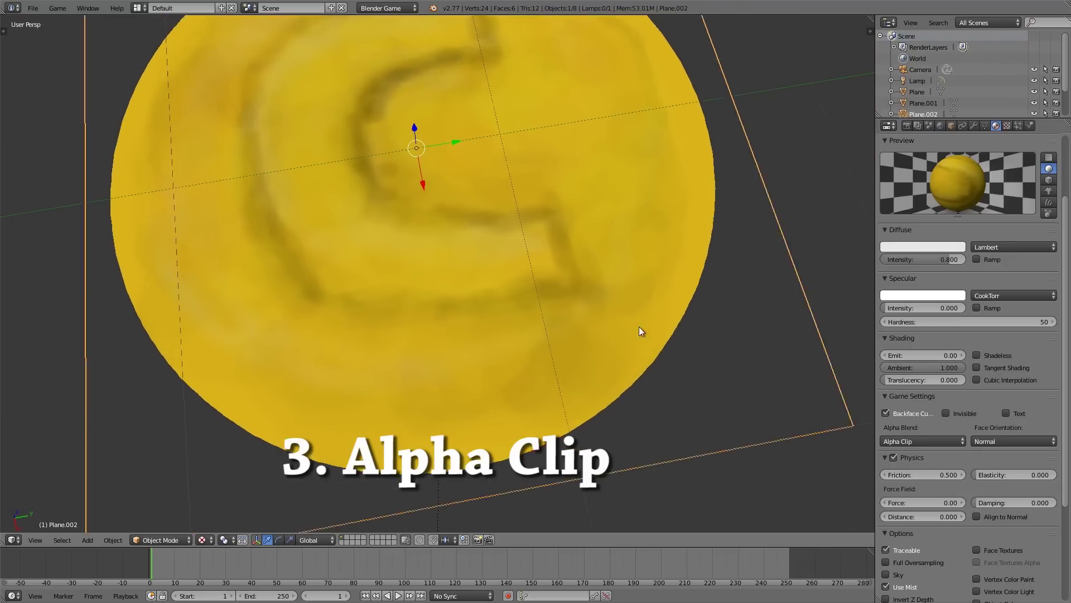
# Pan, zoom and orbit the view to compare edges along the coin row
pyautogui.keyDown('shift'); pyautogui.moveTo(640, 331); pyautogui.dragTo(676, 172, button='middle'); pyautogui.keyUp('shift')
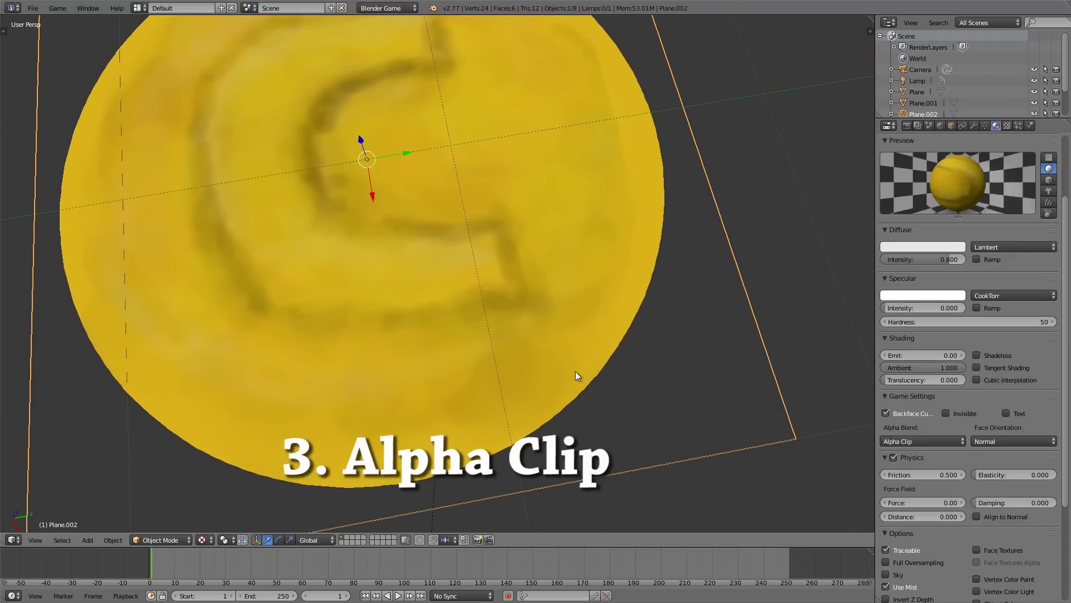
pyautogui.scroll(-6, 478, 429)
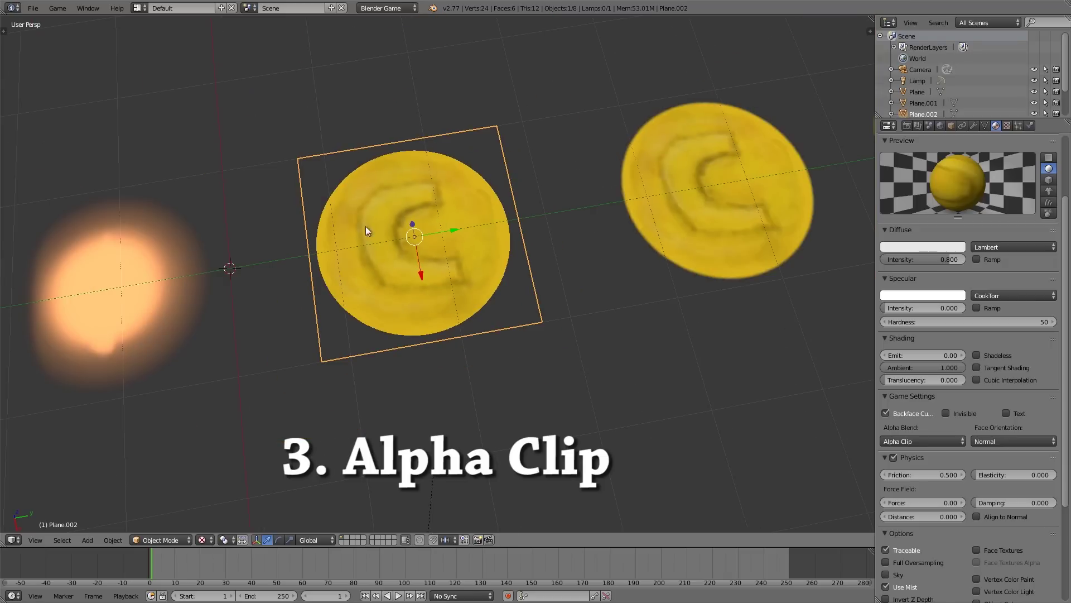
pyautogui.scroll(5, 436, 237)
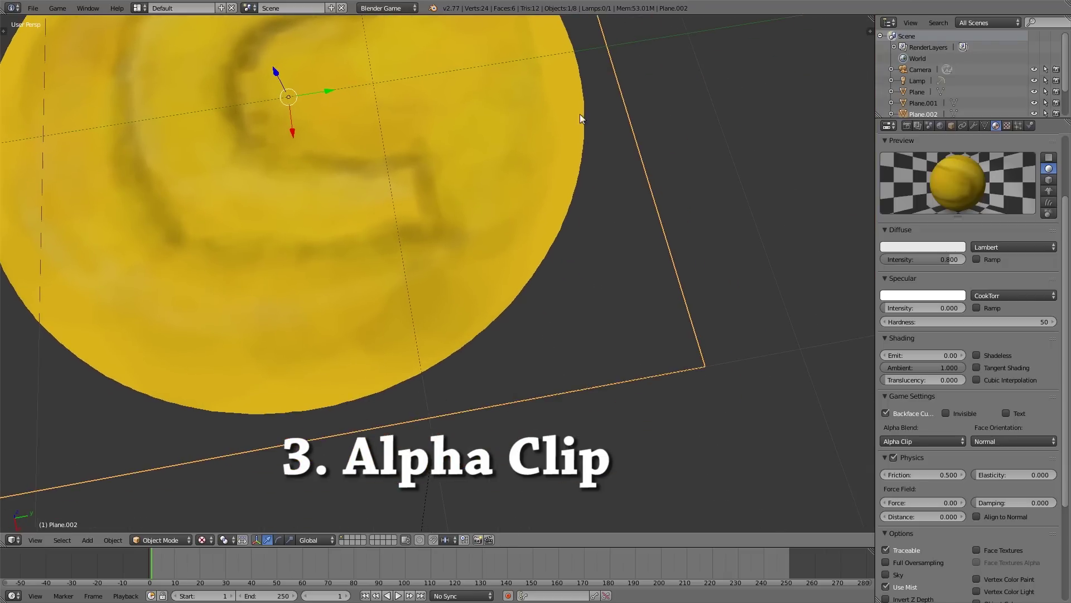
pyautogui.scroll(4, 536, 280)
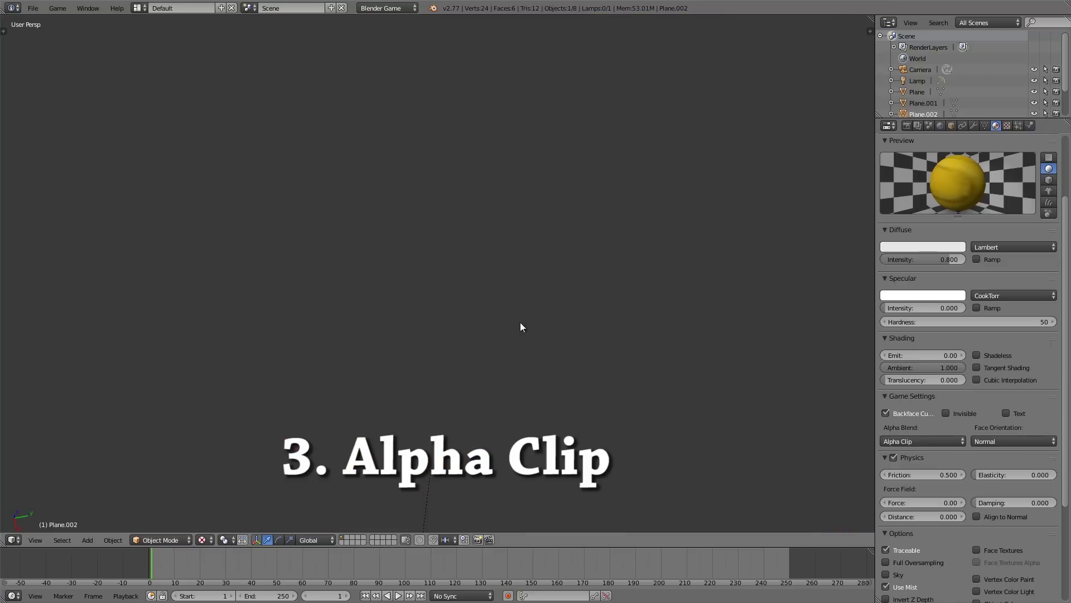
pyautogui.scroll(-4, 520, 323)
pyautogui.scroll(-6, 550, 297)
pyautogui.moveTo(550, 297); pyautogui.dragTo(509, 300, button='middle')
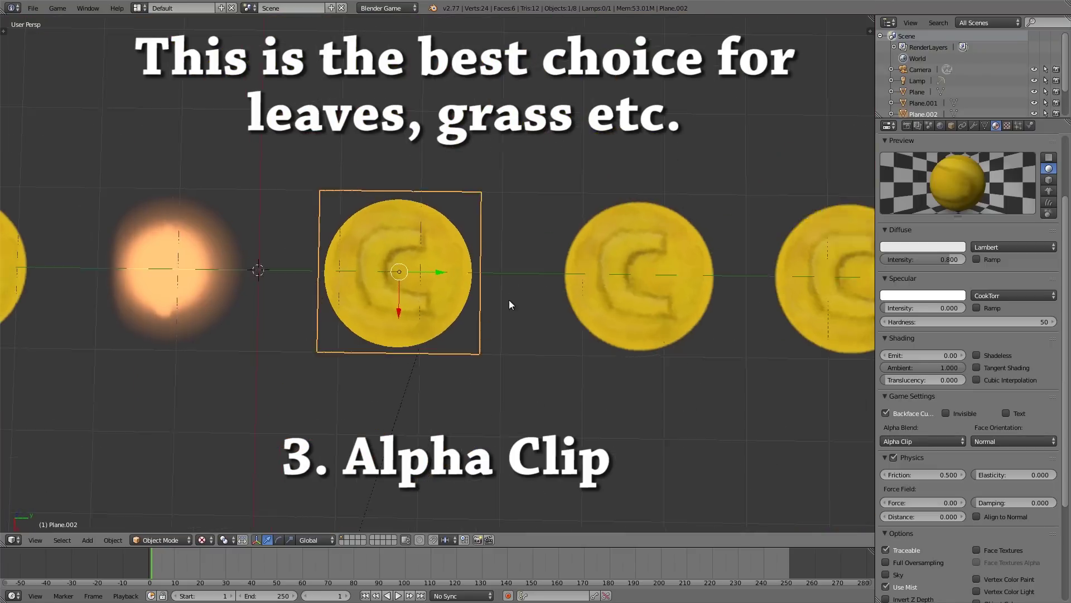
pyautogui.scroll(-3, 508, 301)
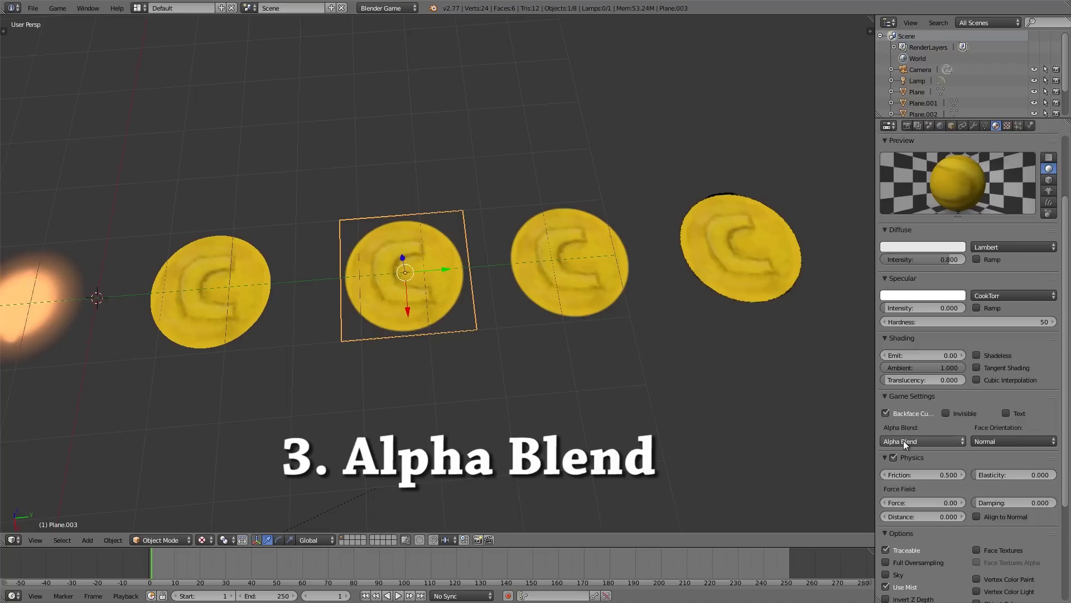
pyautogui.scroll(-4, 467, 302)
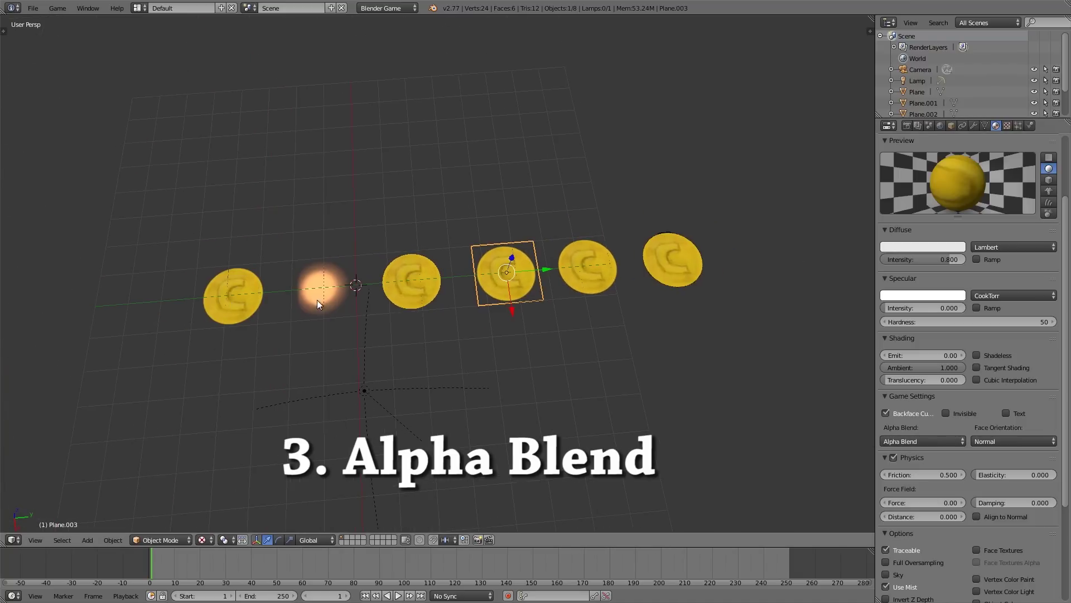
pyautogui.keyDown('shift'); pyautogui.moveTo(545, 296); pyautogui.dragTo(531, 311, button='middle'); pyautogui.keyUp('shift')
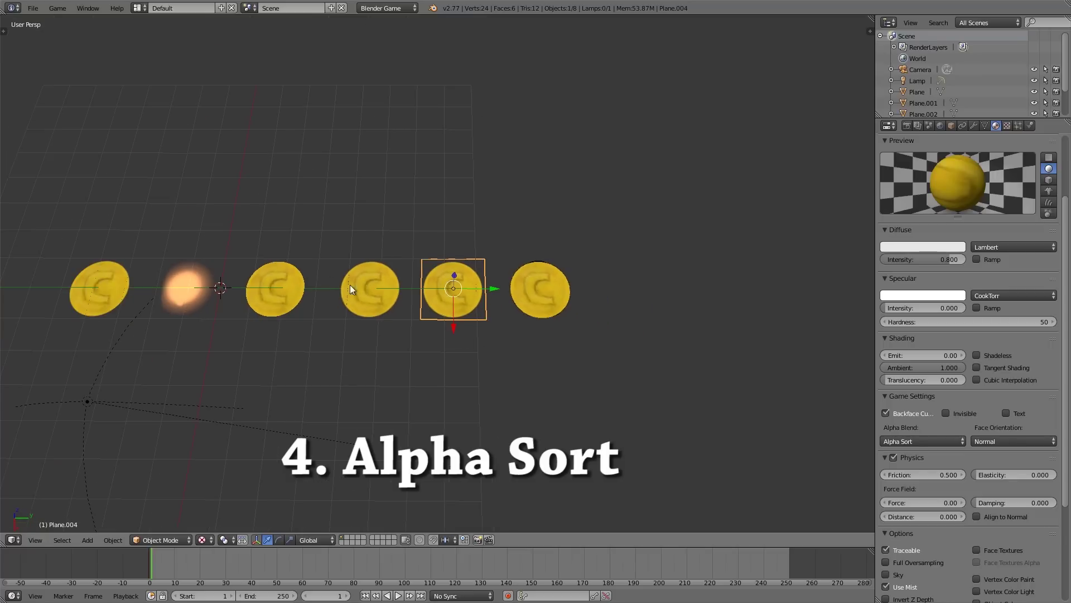
# Scroll the properties to show Plane.004's Alpha Sort game setting
pyautogui.scroll(4, 494, 347)
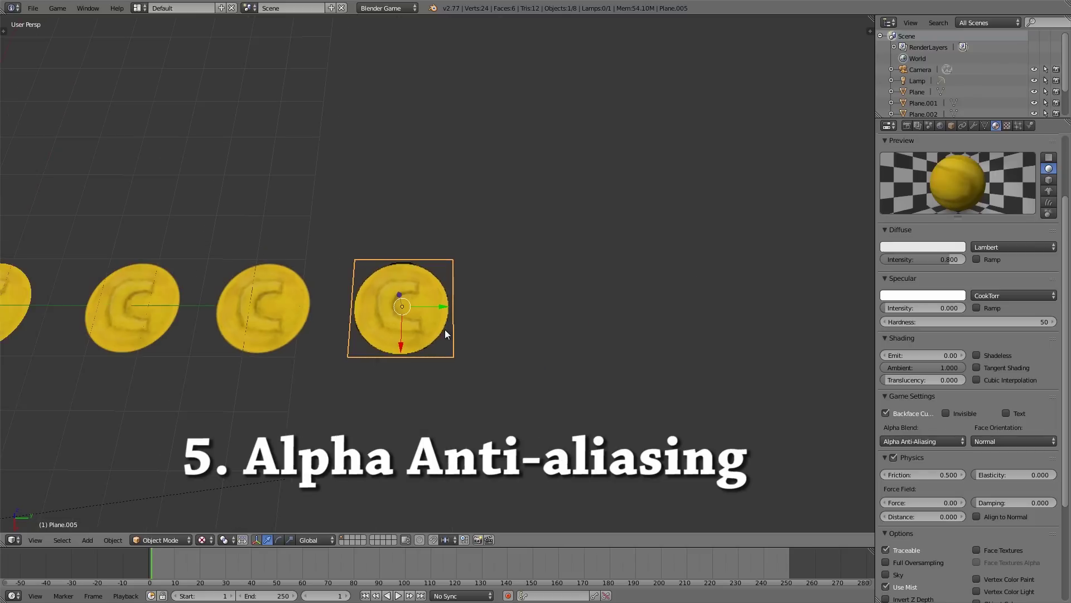
pyautogui.scroll(3, 461, 353)
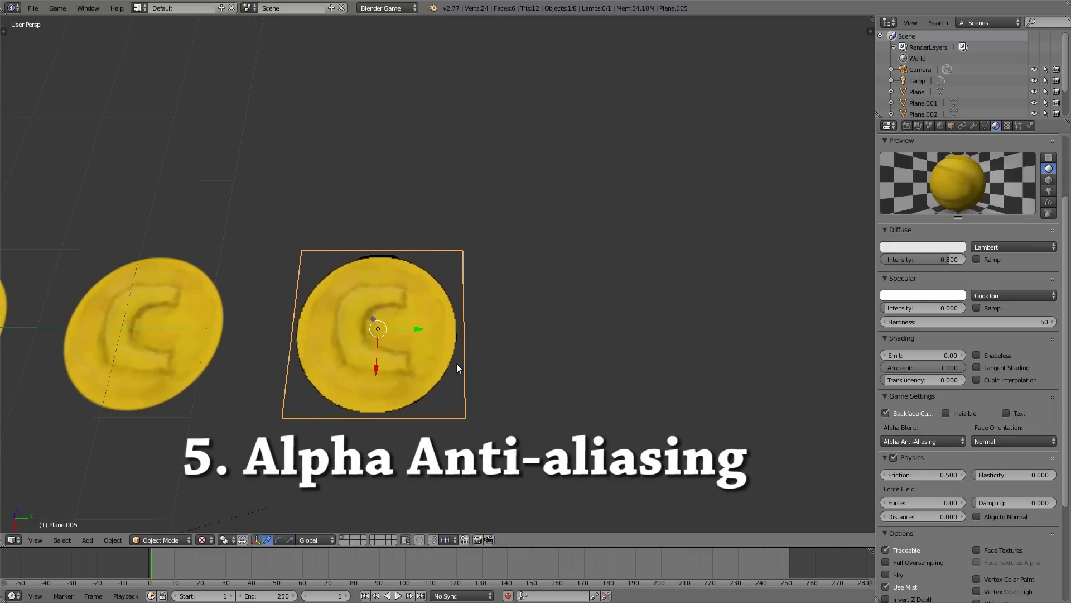
pyautogui.keyDown('shift'); pyautogui.moveTo(727, 409); pyautogui.dragTo(834, 419, button='middle'); pyautogui.keyUp('shift')
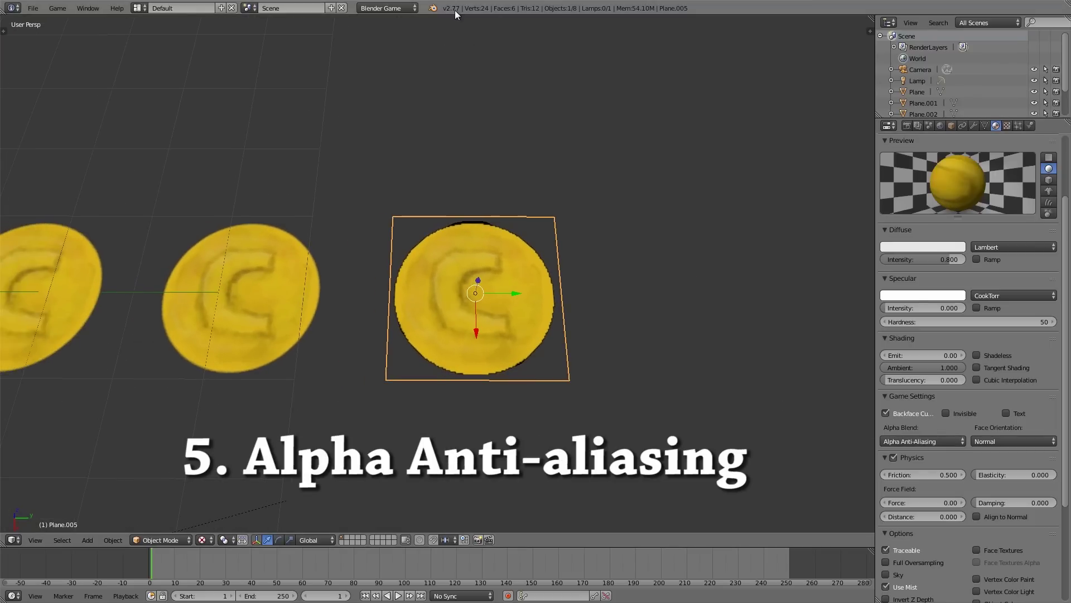
pyautogui.click(899, 441)
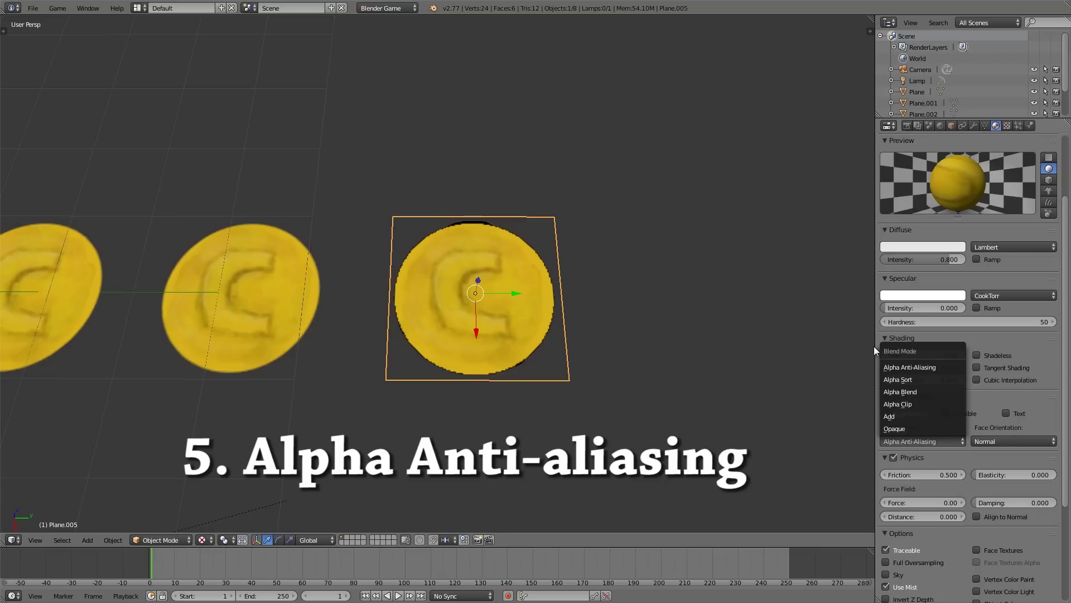
pyautogui.moveTo(491, 357); pyautogui.dragTo(526, 279, button='middle')
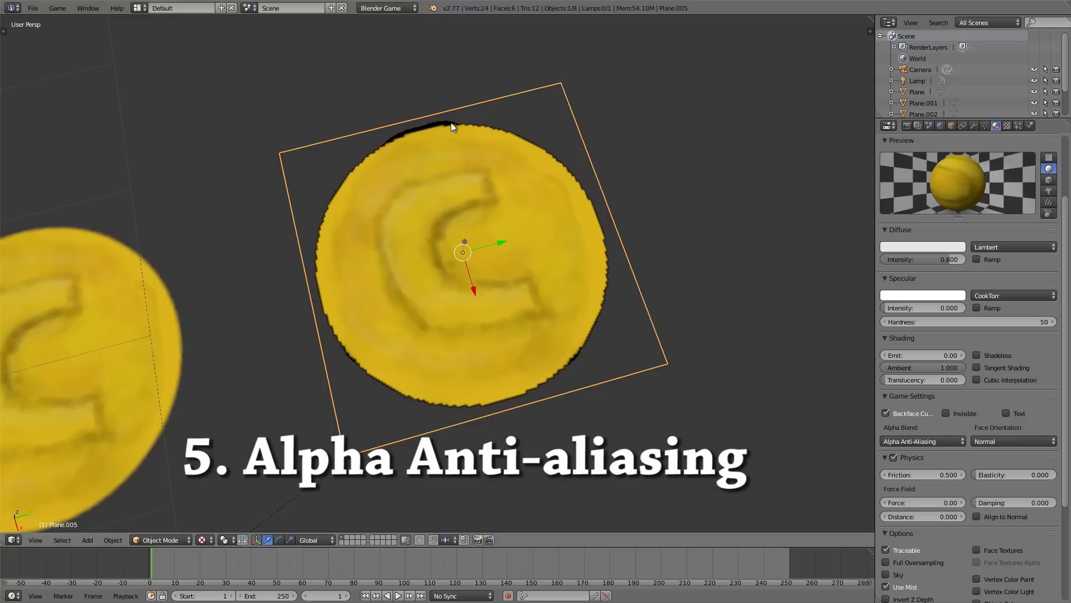
pyautogui.moveTo(451, 126); pyautogui.dragTo(526, 262, button='middle')
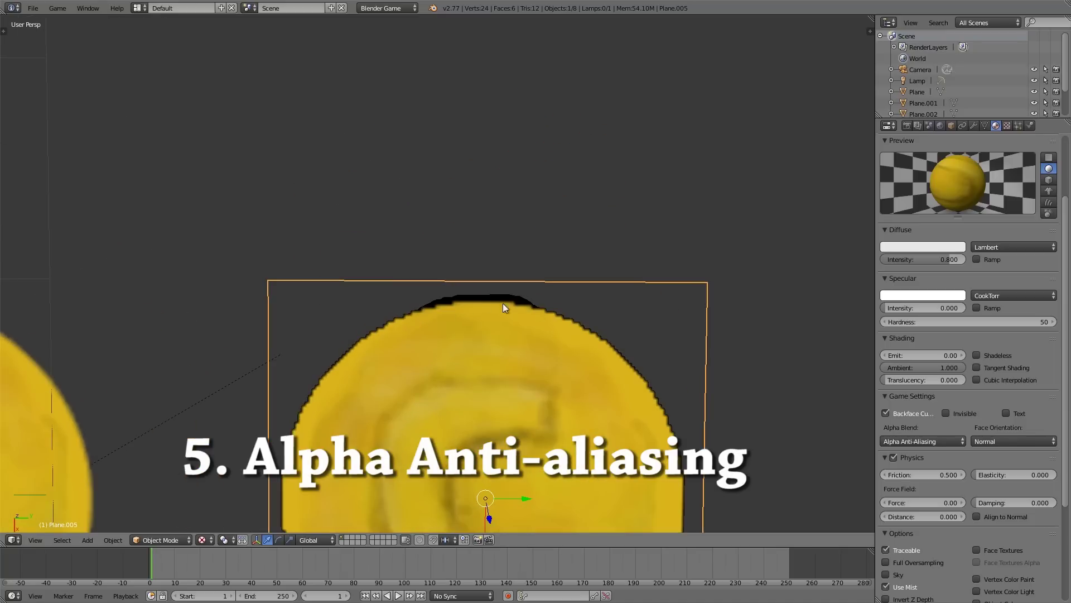
pyautogui.moveTo(447, 306); pyautogui.dragTo(597, 295, button='middle')
pyautogui.scroll(-3, 598, 296)
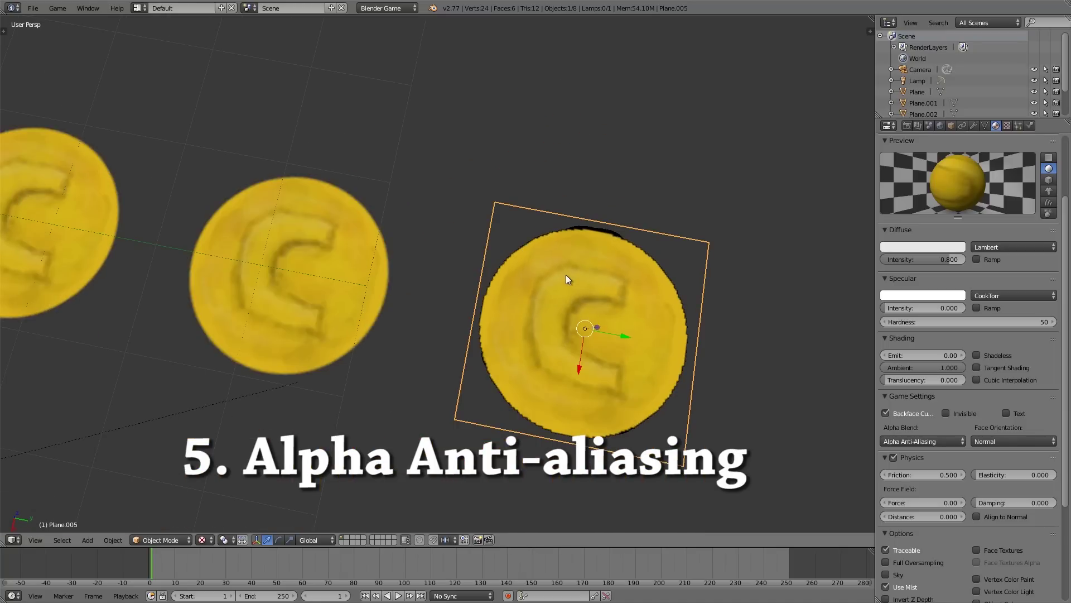
pyautogui.scroll(-4, 578, 294)
pyautogui.moveTo(575, 286); pyautogui.dragTo(493, 356, button='middle')
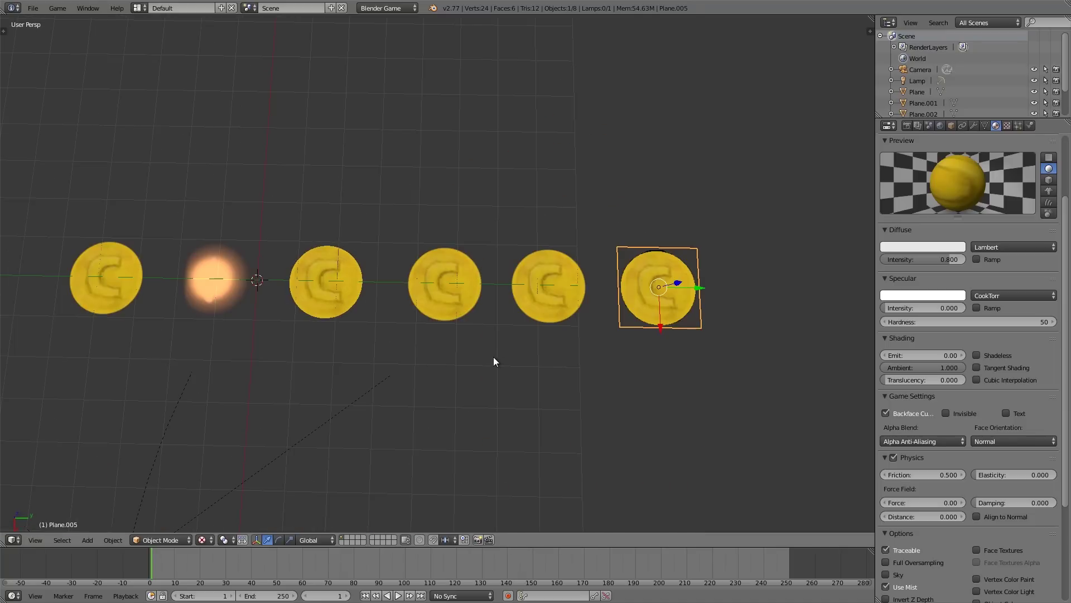
pyautogui.press('r')
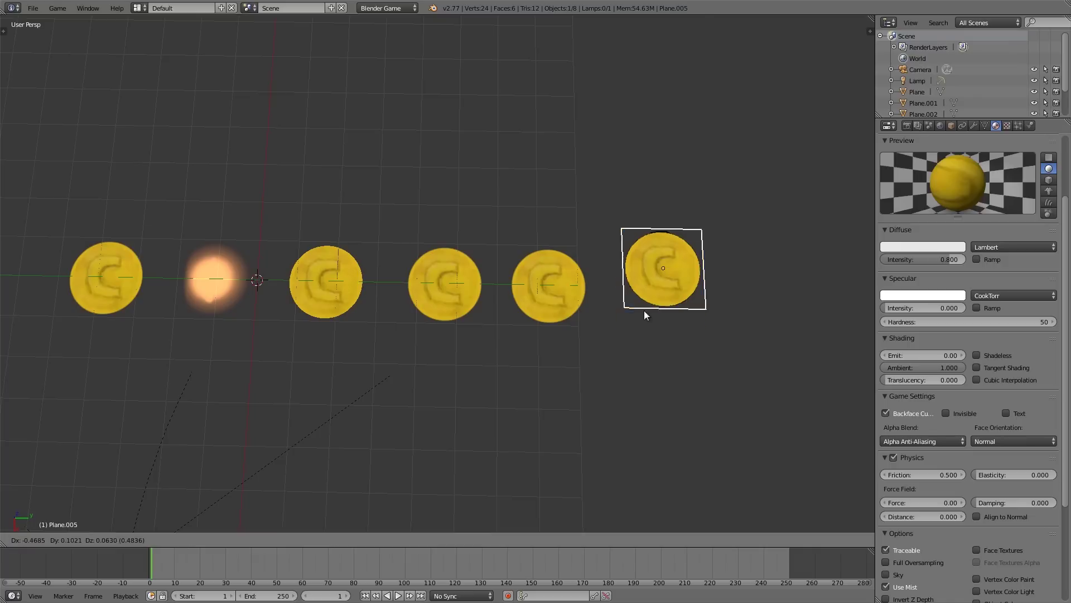
pyautogui.press('Escape')
pyautogui.rightClick(320, 297)
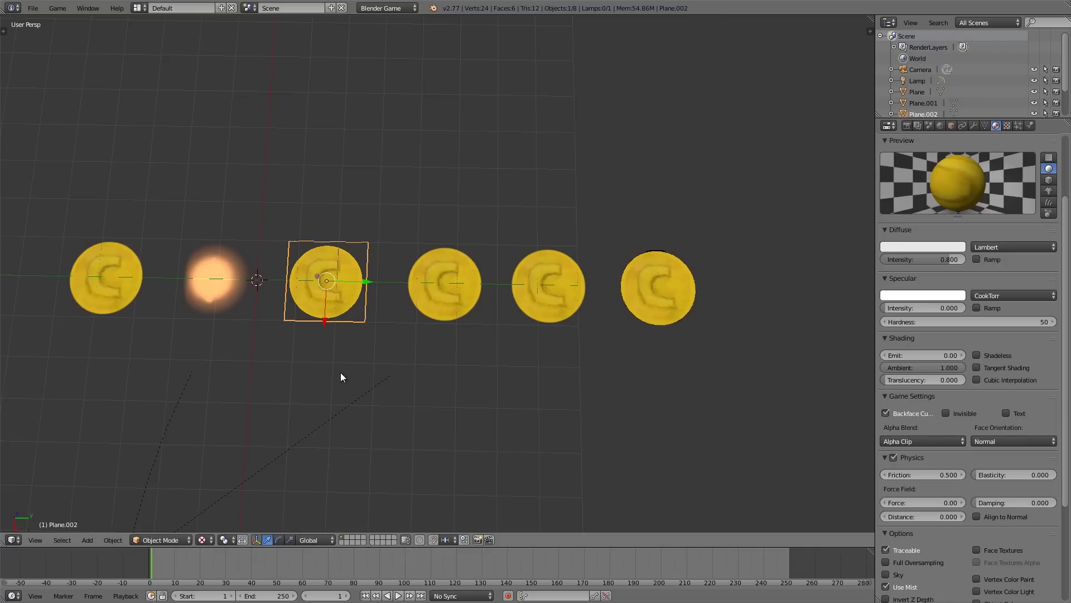
pyautogui.press('r')
pyautogui.press('Escape')
pyautogui.moveTo(414, 319); pyautogui.dragTo(405, 312, button='middle')
pyautogui.rightClick(415, 315)
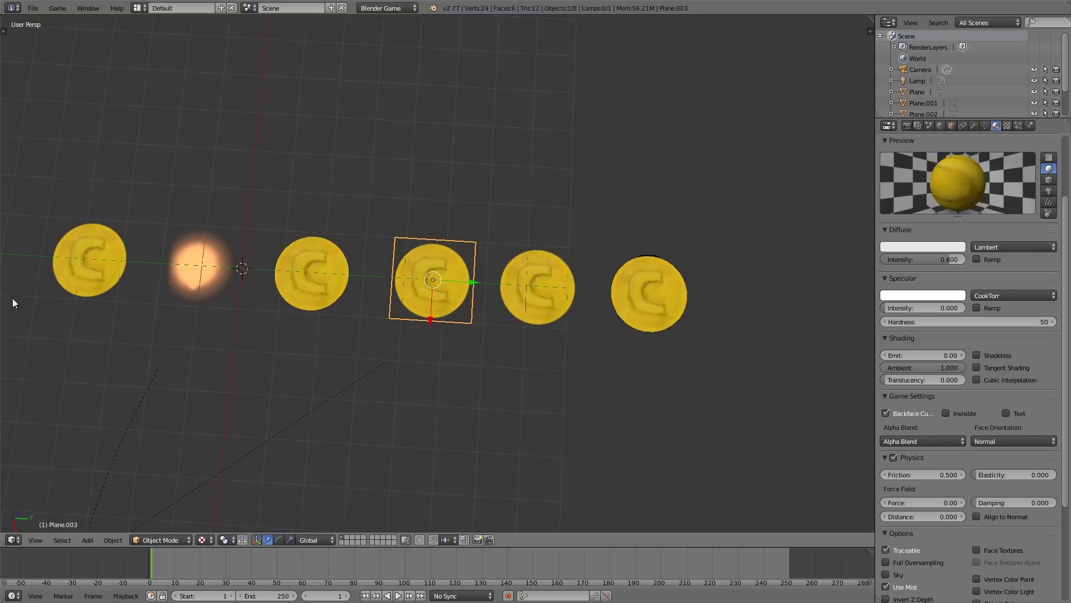
pyautogui.rightClick(79, 294)
pyautogui.rightClick(399, 293)
pyautogui.press('g')
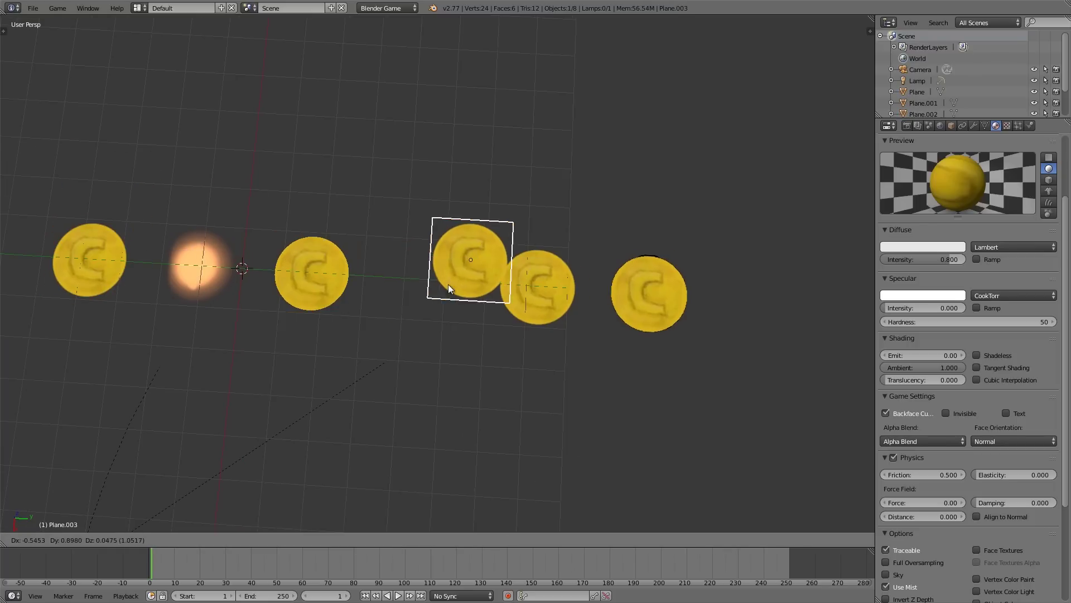
pyautogui.rightClick(402, 276)
pyautogui.moveTo(336, 306)
pyautogui.mouseDown(button='middle')
pyautogui.moveTo(387, 321)
pyautogui.moveTo(331, 296)
pyautogui.mouseUp(button='middle')
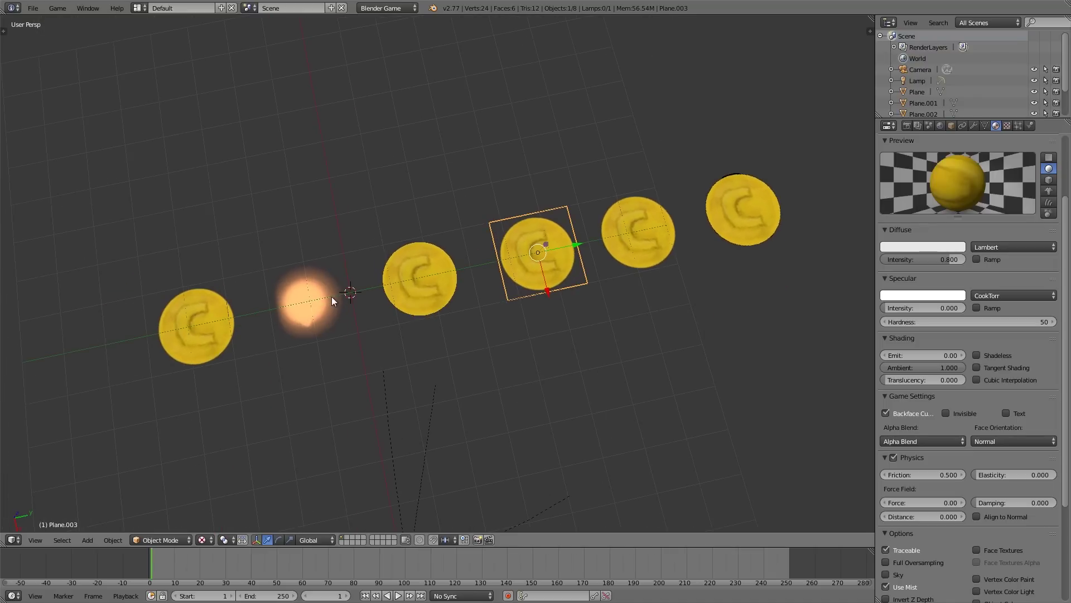
pyautogui.rightClick(331, 296)
pyautogui.press('g')
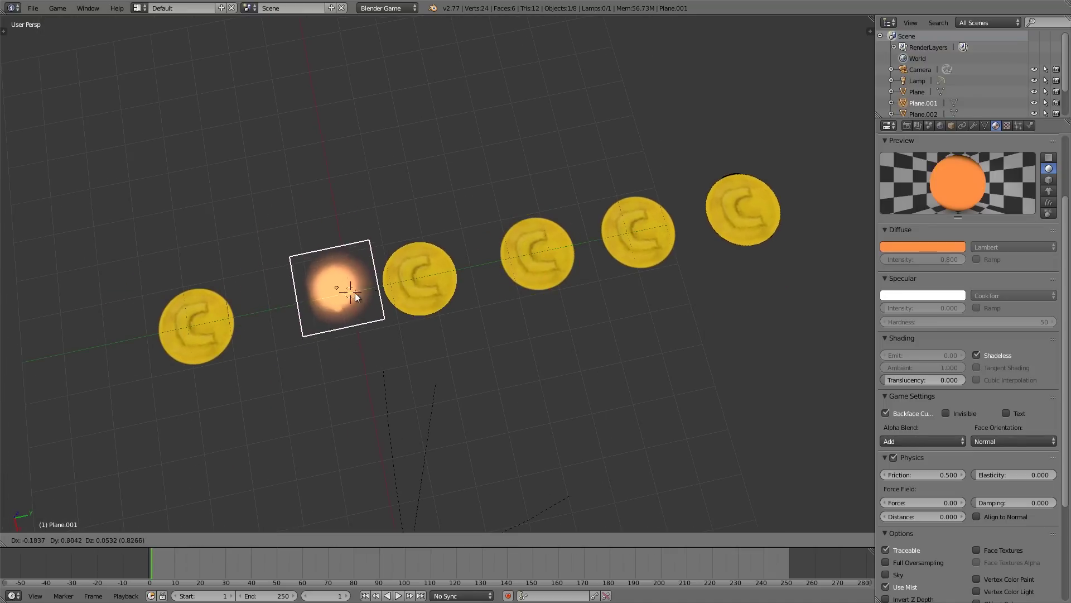
pyautogui.click(333, 304)
pyautogui.moveTo(333, 304); pyautogui.dragTo(569, 284, button='middle')
pyautogui.rightClick(574, 302)
pyautogui.press('g')
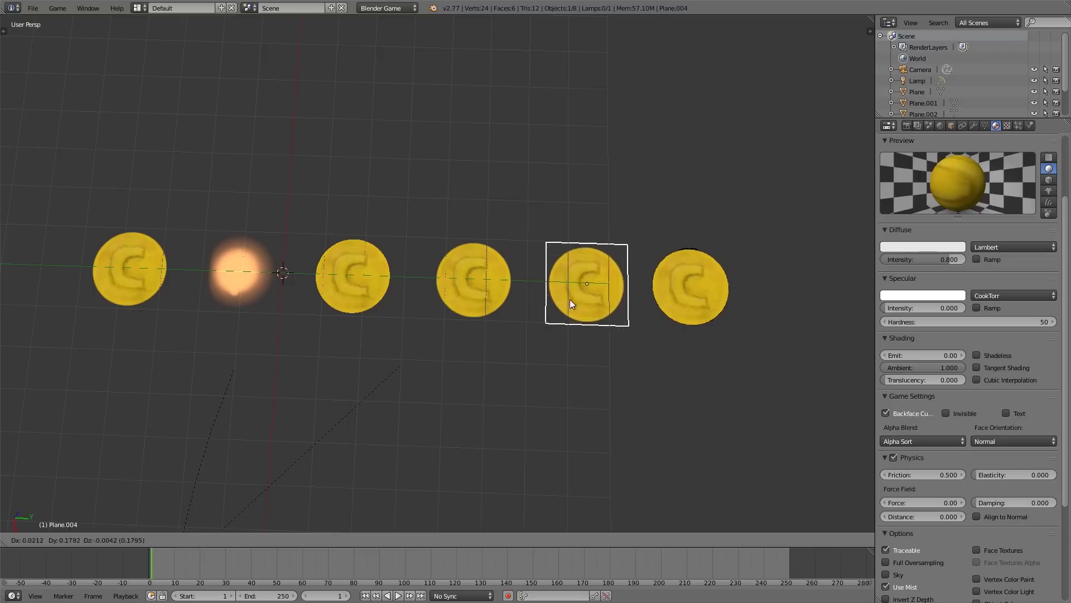
pyautogui.rightClick(548, 273)
pyautogui.press('g')
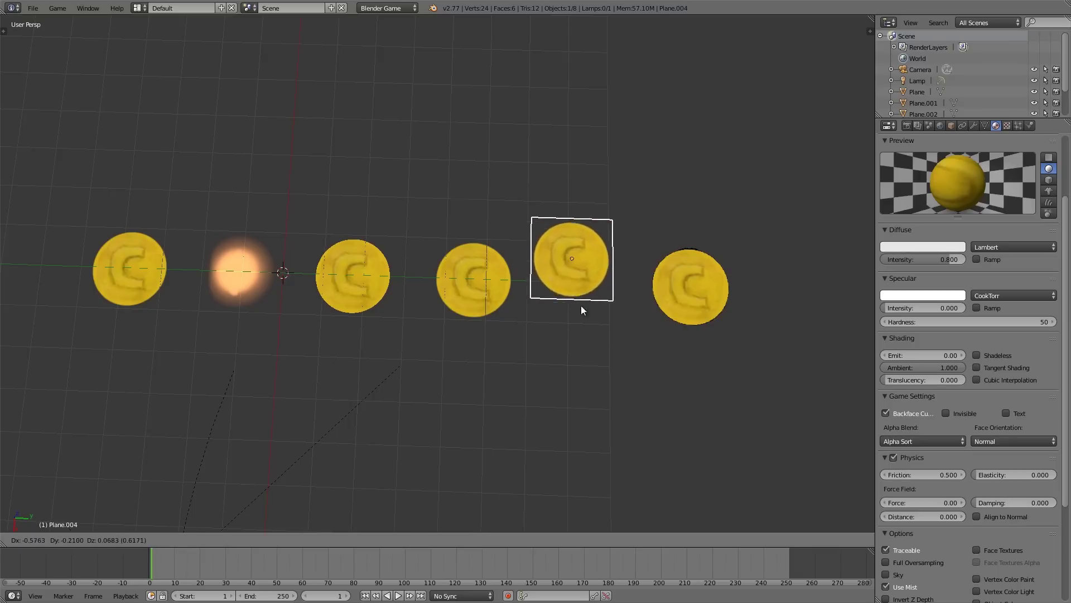
pyautogui.rightClick(571, 263)
pyautogui.rightClick(379, 282)
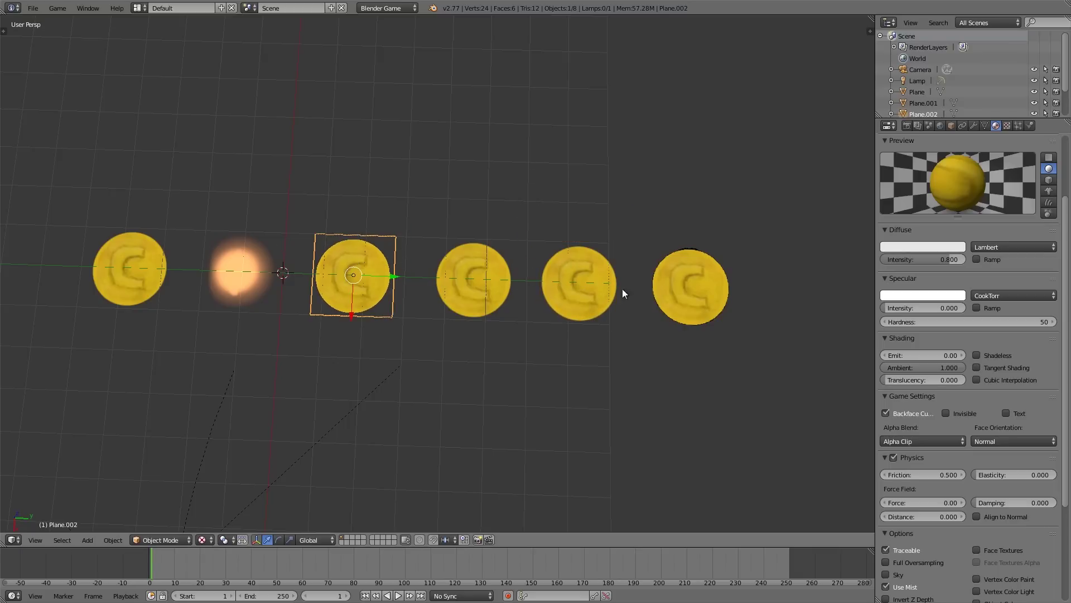
pyautogui.rightClick(695, 298)
pyautogui.press('g')
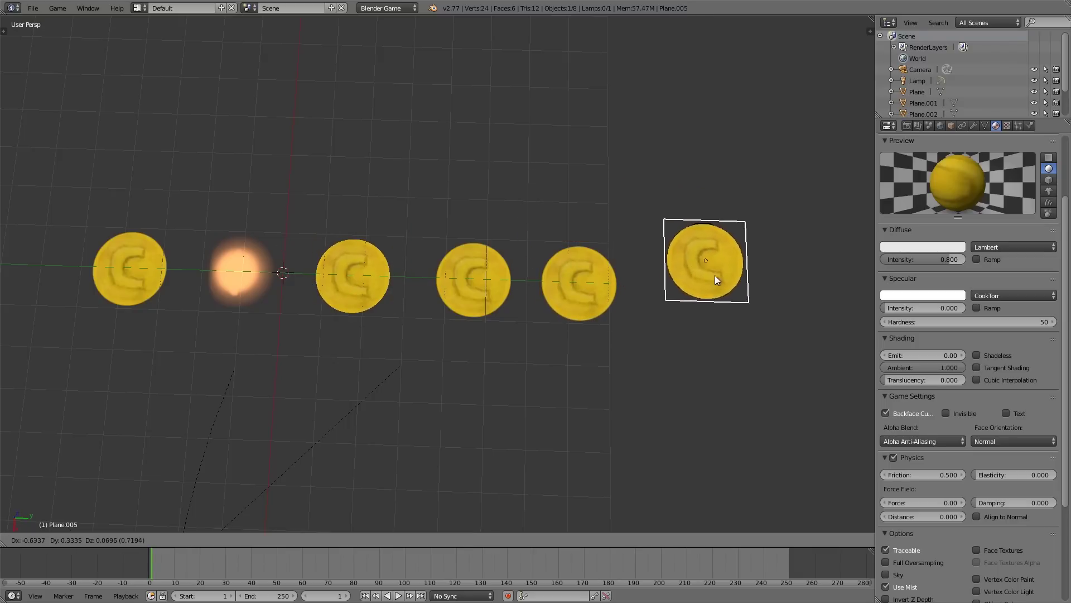
pyautogui.rightClick(718, 284)
pyautogui.rightClick(601, 323)
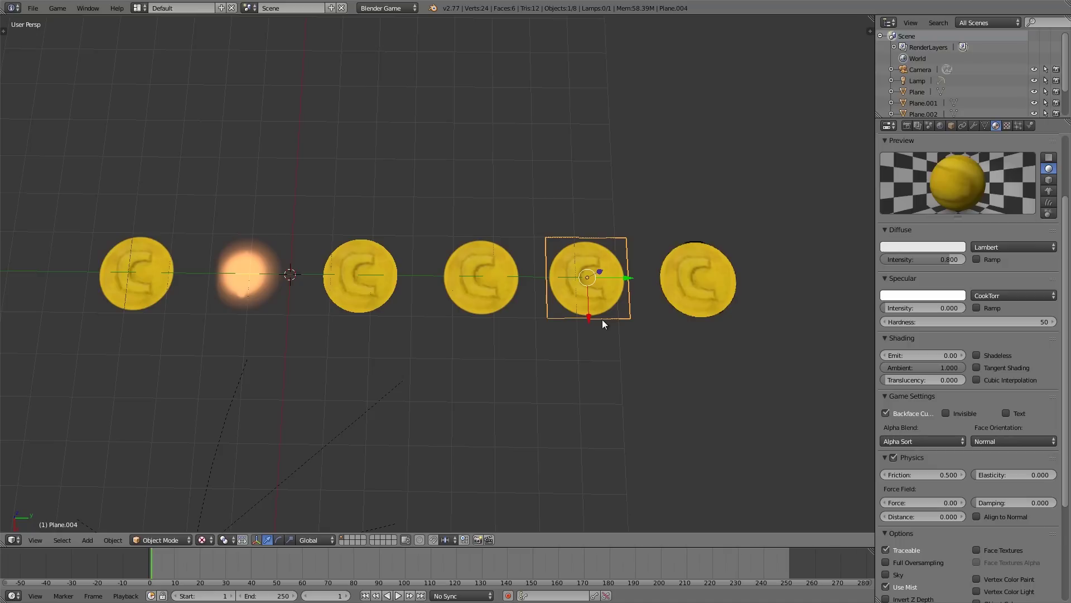
pyautogui.scroll(-3, 601, 319)
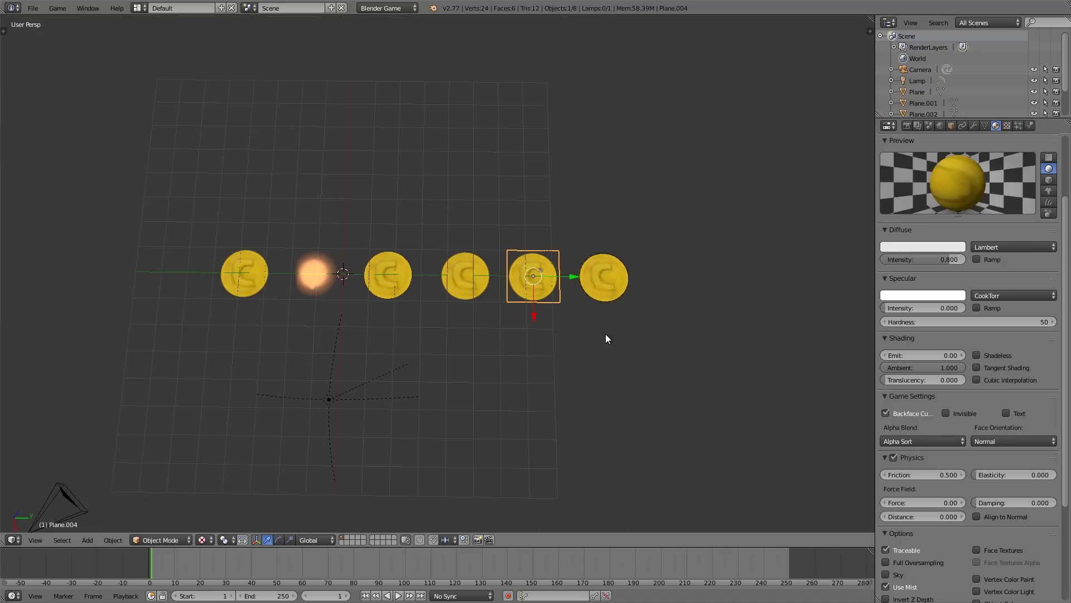